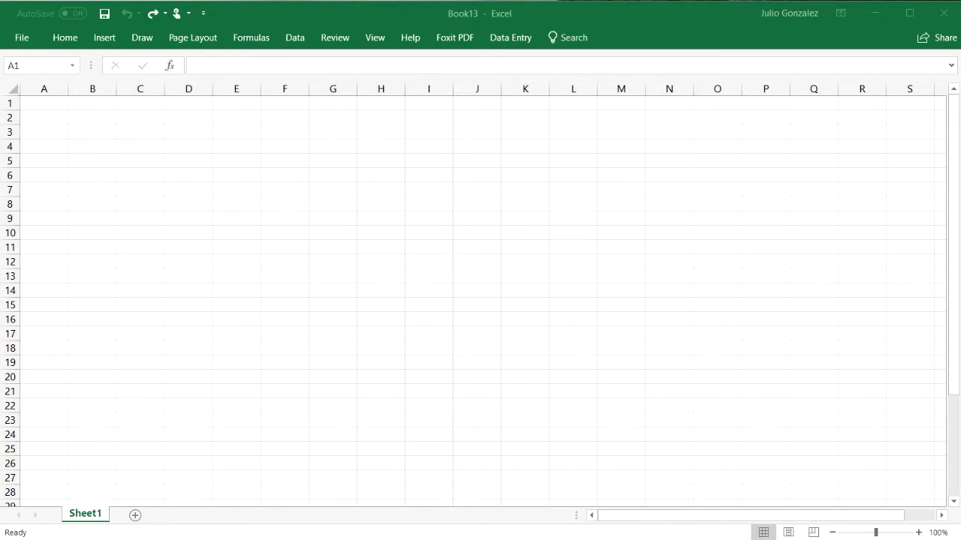
Zoom the blank sheet from 100% to about 160% with the status-bar + button.
{"action": "left_click", "coordinate": [919, 532]}
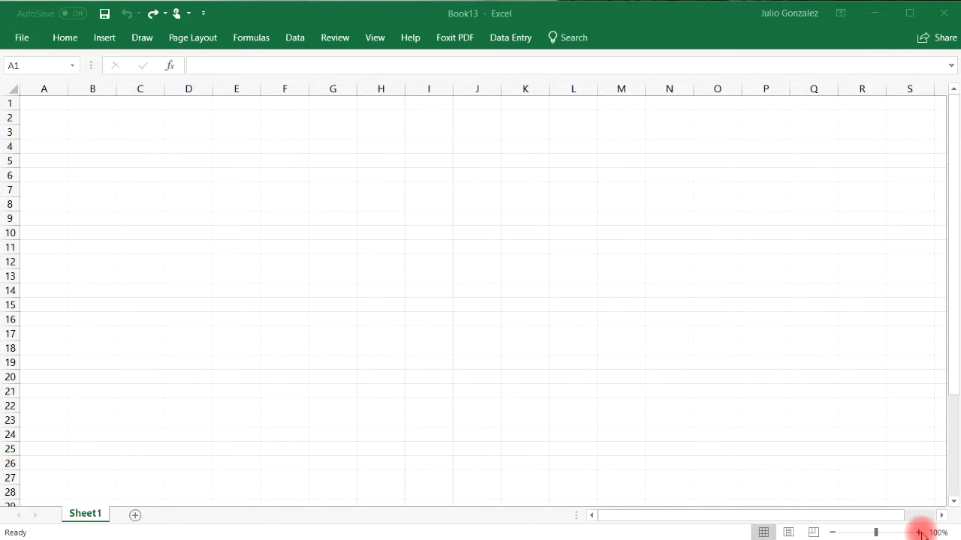
{"action": "left_click", "coordinate": [918, 533]}
{"action": "left_click", "coordinate": [919, 532]}
{"action": "left_click", "coordinate": [919, 533]}
{"action": "left_click", "coordinate": [919, 533]}
{"action": "left_click", "coordinate": [919, 533]}
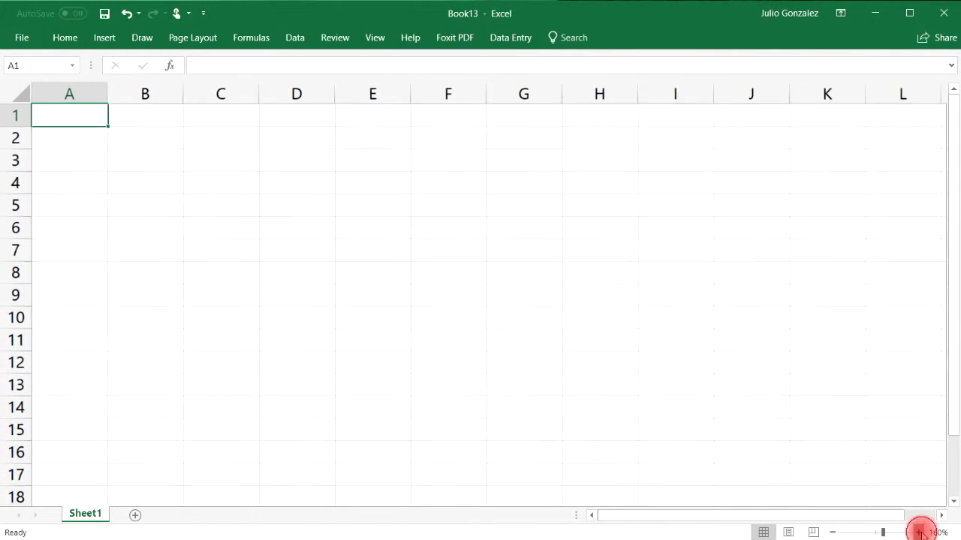
{"action": "left_click", "coordinate": [919, 533]}
{"action": "left_click", "coordinate": [918, 533]}
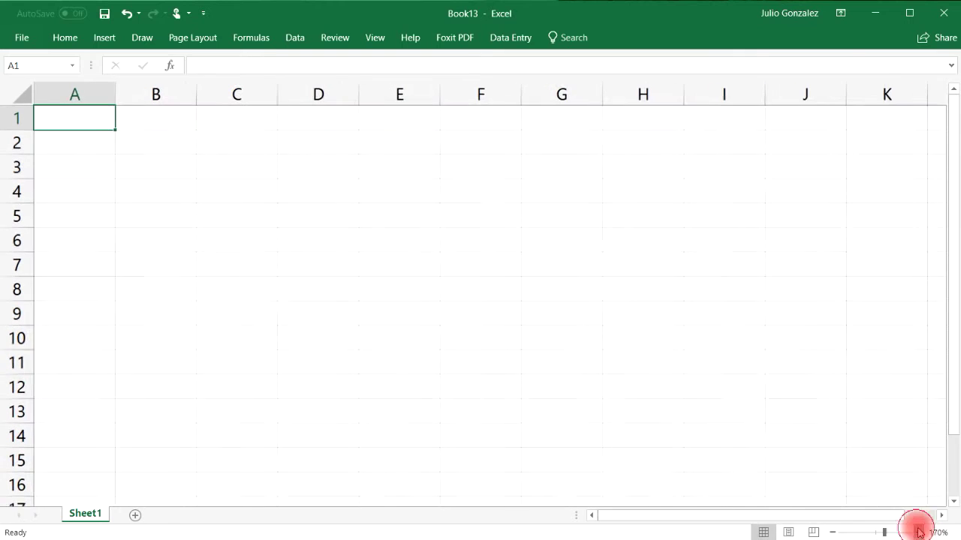
Enter the Full Name: header in B2 and widen column B to fit it.
{"action": "left_click", "coordinate": [145, 146]}
{"action": "type", "text": "Fu"}
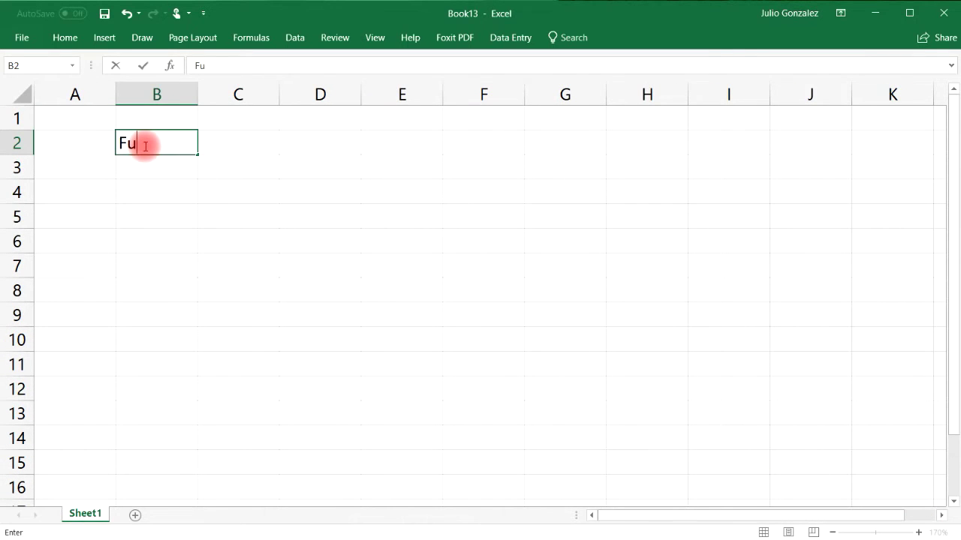
{"action": "type", "text": "ll Name:"}
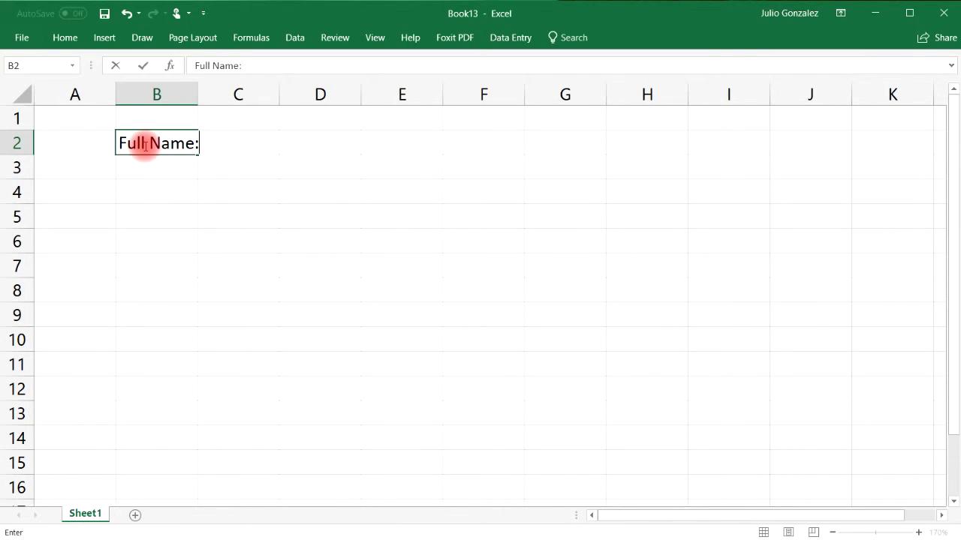
{"action": "key", "text": "Tab"}
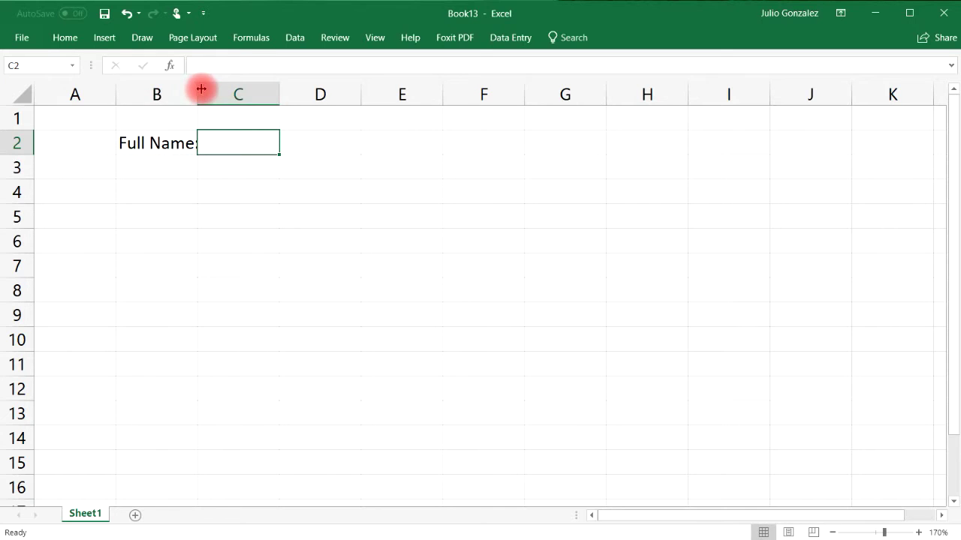
{"action": "left_click_drag", "start_coordinate": [199, 90], "coordinate": [234, 91]}
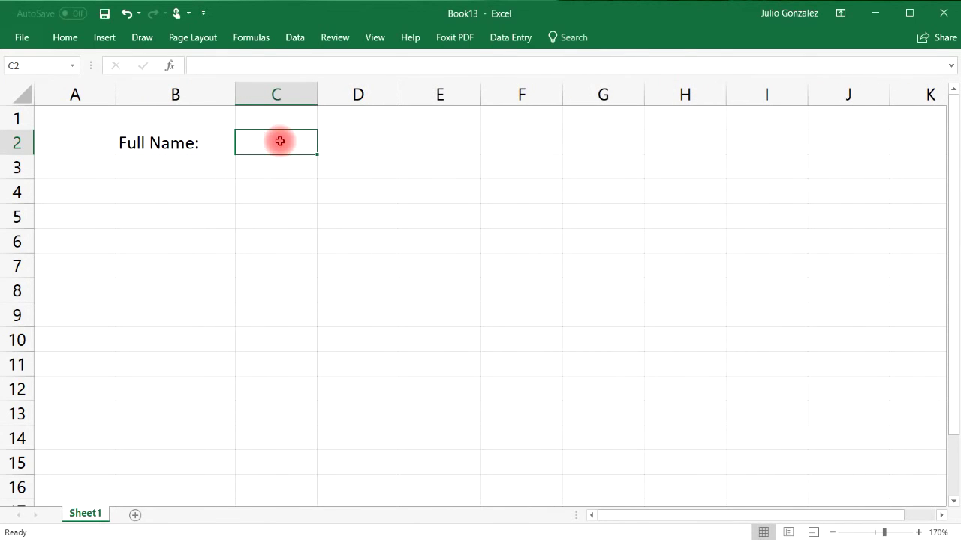
Add the headers Upper, Lower and Proper in C2, D2 and E2.
{"action": "double_click", "coordinate": [268, 142]}
{"action": "type", "text": "Upper"}
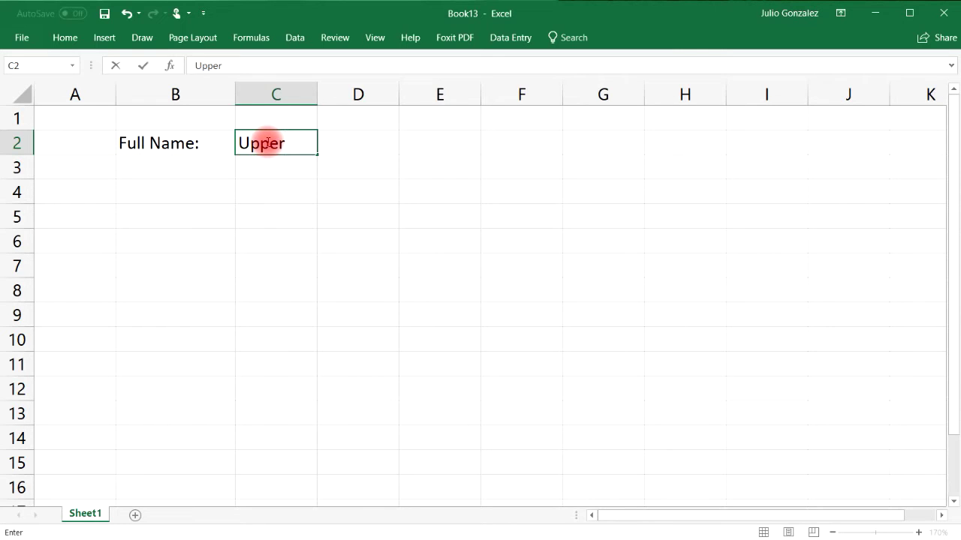
{"action": "left_click", "coordinate": [355, 139]}
{"action": "type", "text": "Lower"}
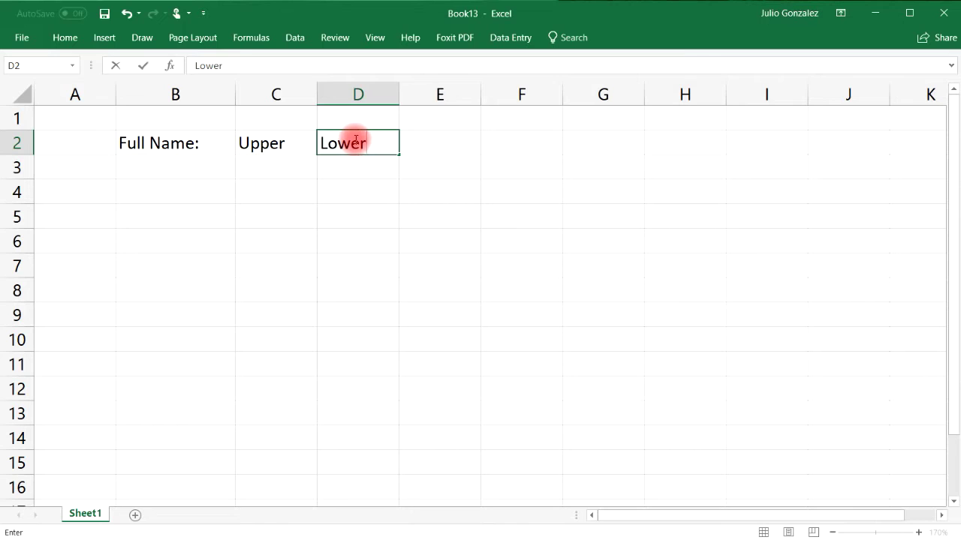
{"action": "key", "text": "Return"}
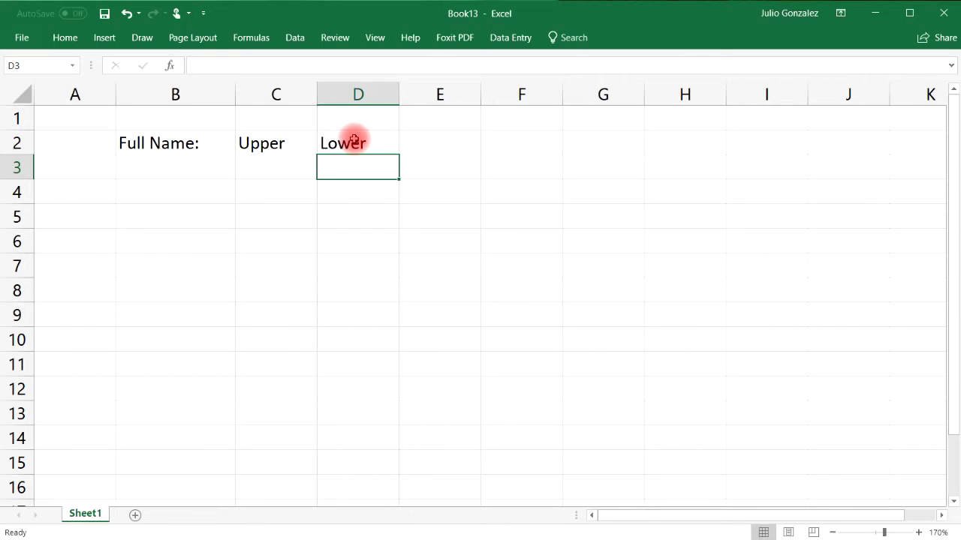
{"action": "left_click", "coordinate": [417, 146]}
{"action": "type", "text": "Proper"}
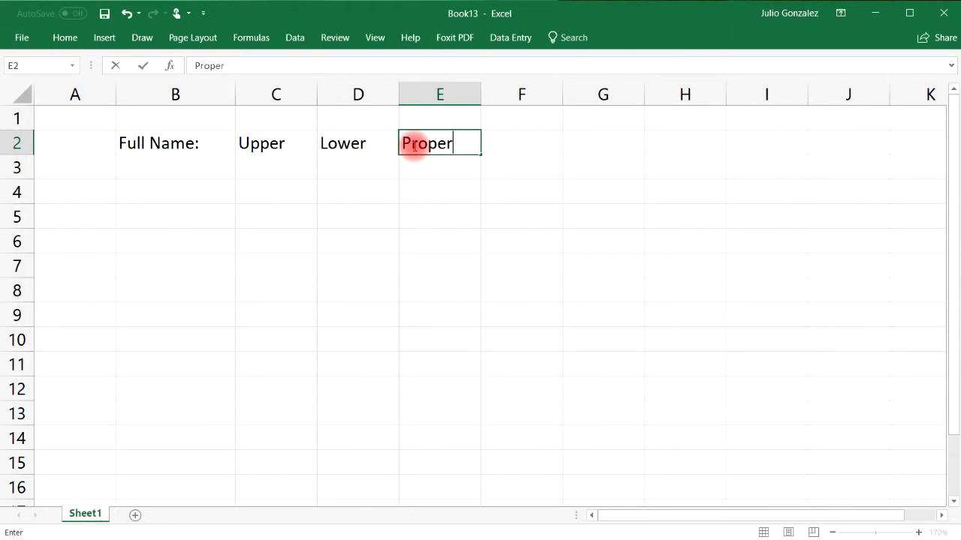
{"action": "key", "text": "Return"}
Widen columns C, D and E.
{"action": "left_click_drag", "start_coordinate": [318, 93], "coordinate": [349, 90]}
{"action": "left_click_drag", "start_coordinate": [431, 94], "coordinate": [467, 93]}
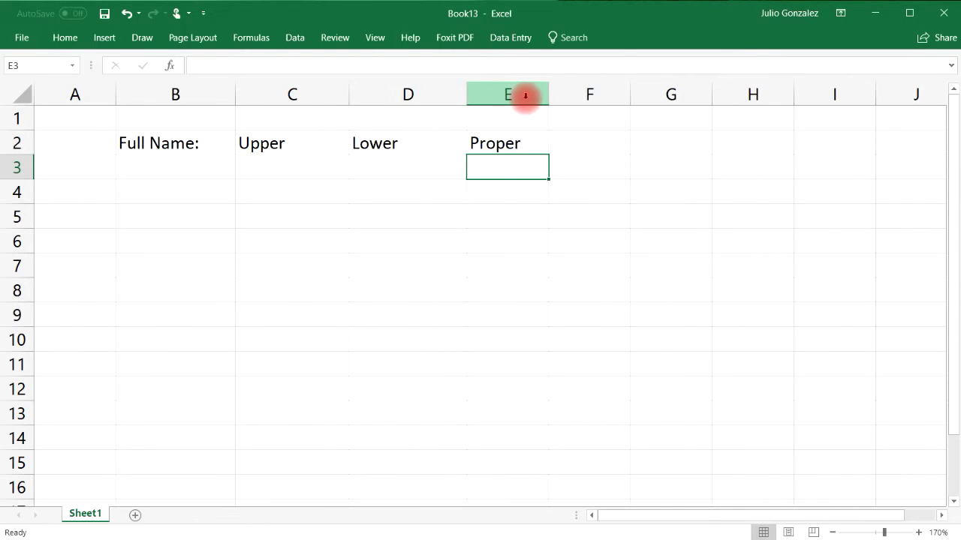
{"action": "left_click_drag", "start_coordinate": [548, 95], "coordinate": [593, 101]}
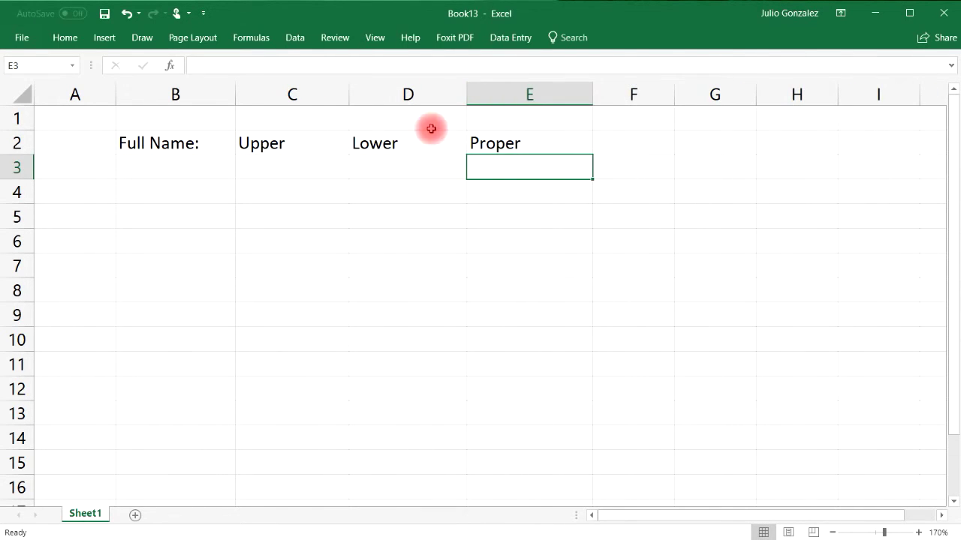
Enter three mixed-case sample full names in B3, B4 and B5.
{"action": "left_click", "coordinate": [141, 164]}
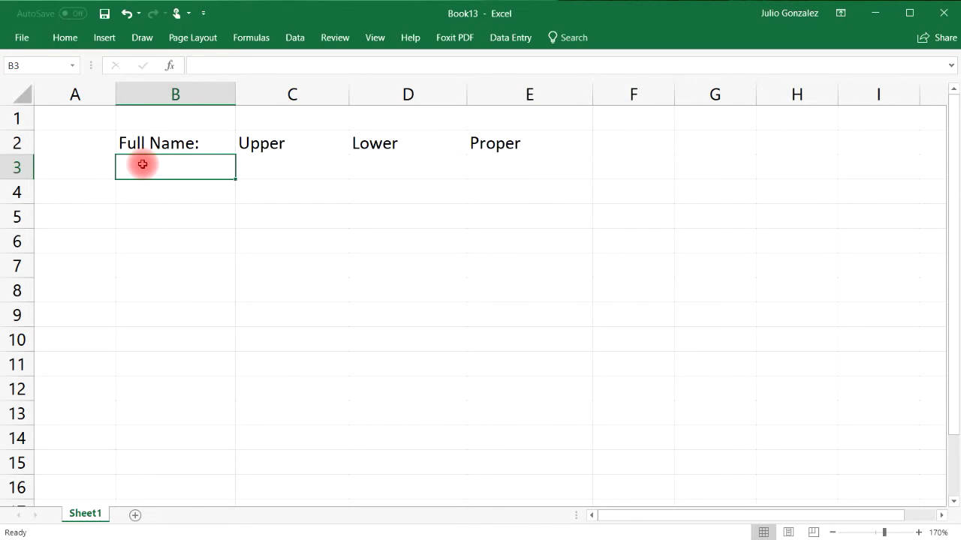
{"action": "type", "text": "Jo"}
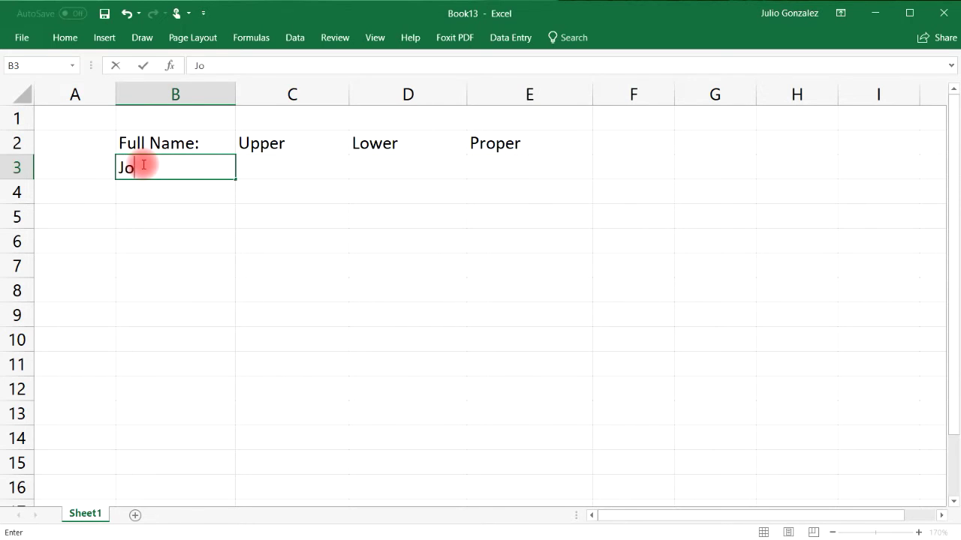
{"action": "type", "text": "hN wilLiams"}
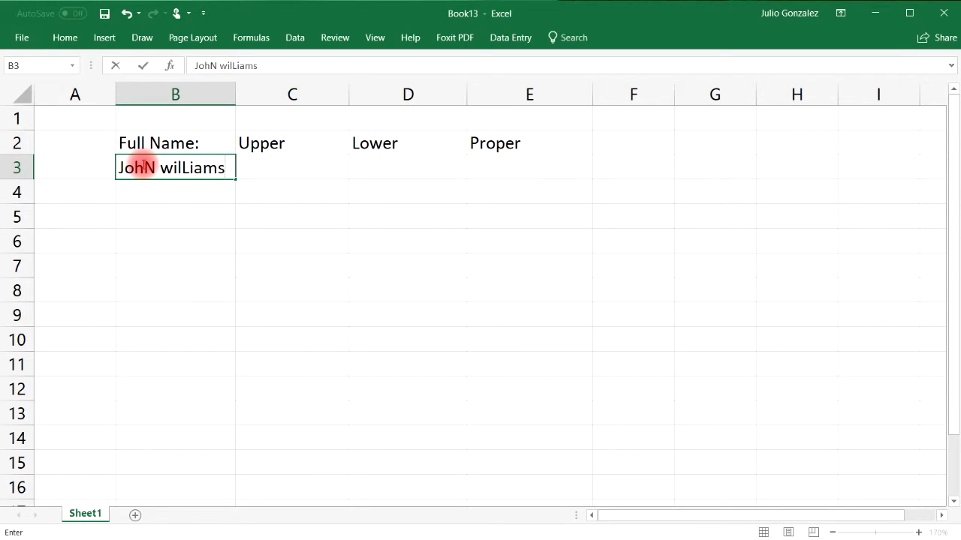
{"action": "key", "text": "Return"}
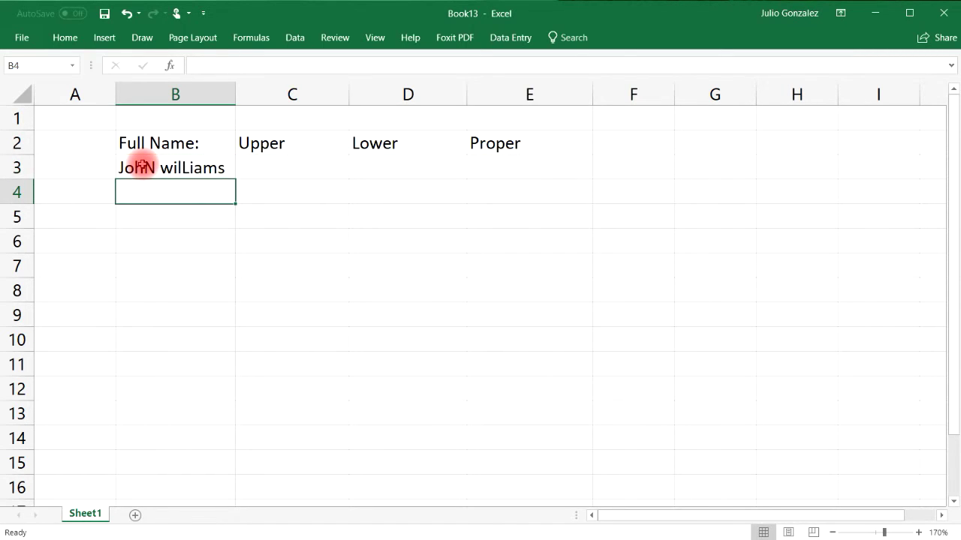
{"action": "type", "text": "Kar"}
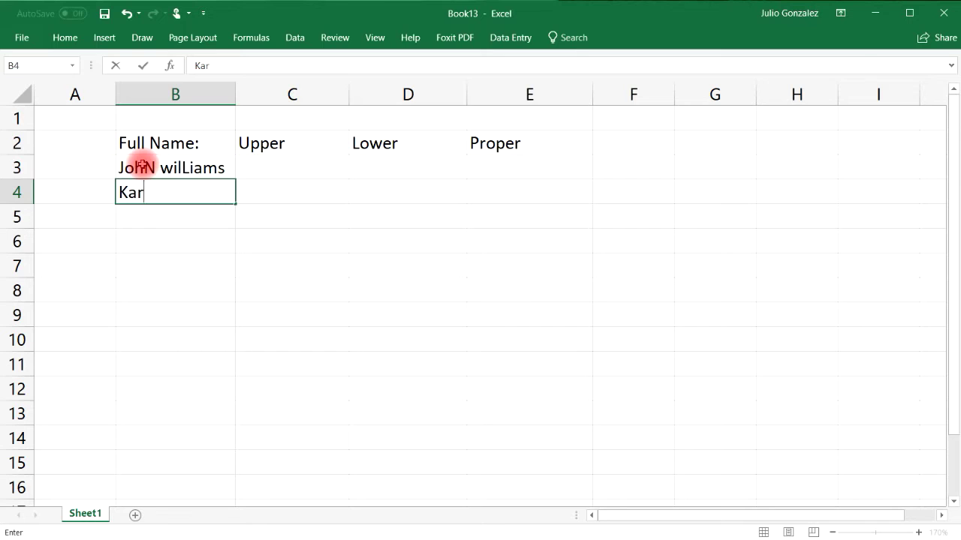
{"action": "type", "text": "EN Wi"}
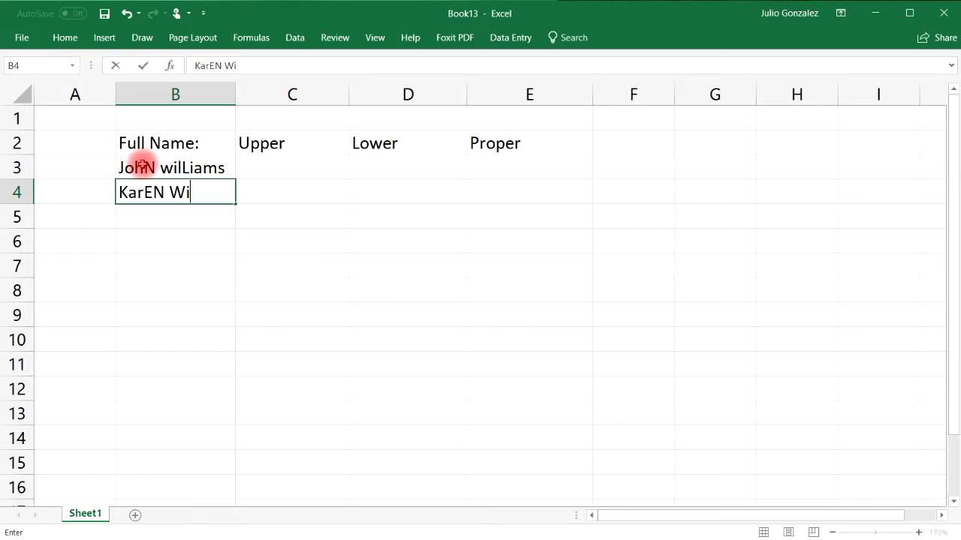
{"action": "type", "text": "lSON"}
{"action": "key", "text": "Return"}
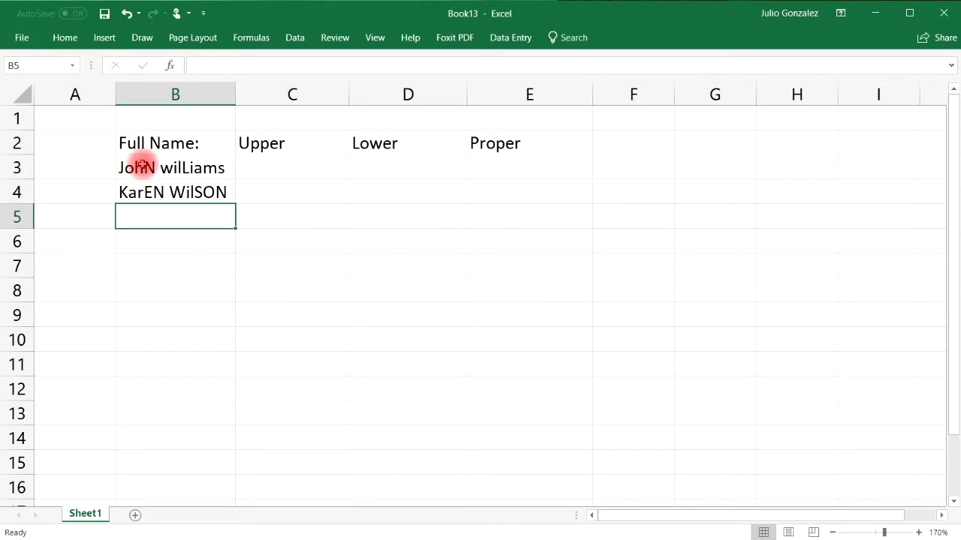
{"action": "type", "text": "KevI"}
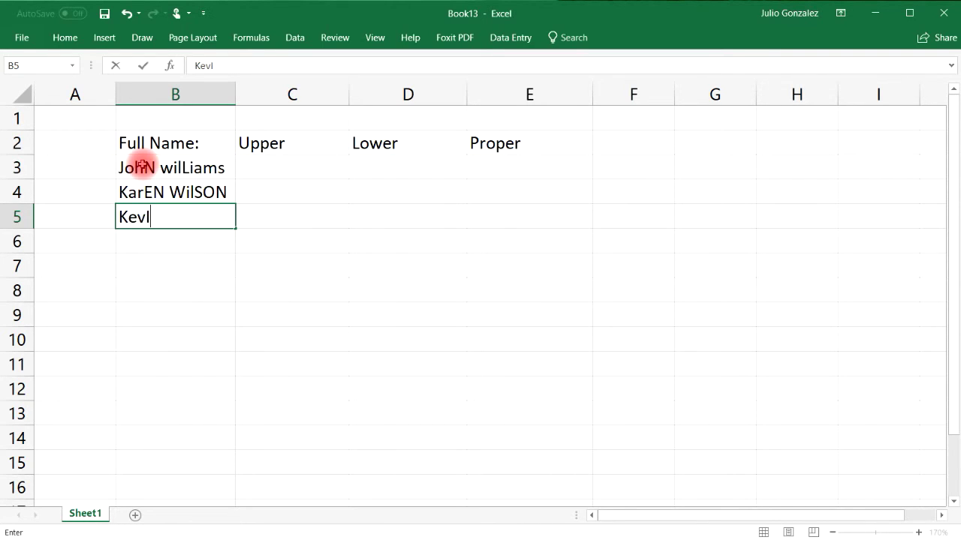
{"action": "type", "text": "N GarCIA"}
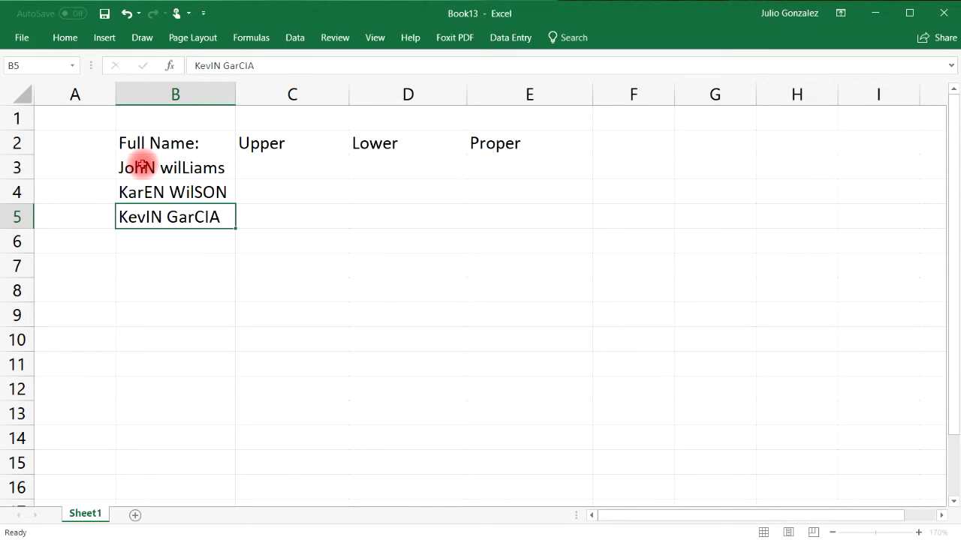
{"action": "key", "text": "Return"}
Enter two more mixed-case names in B6 and B7, widening column B to fit.
{"action": "type", "text": "ja"}
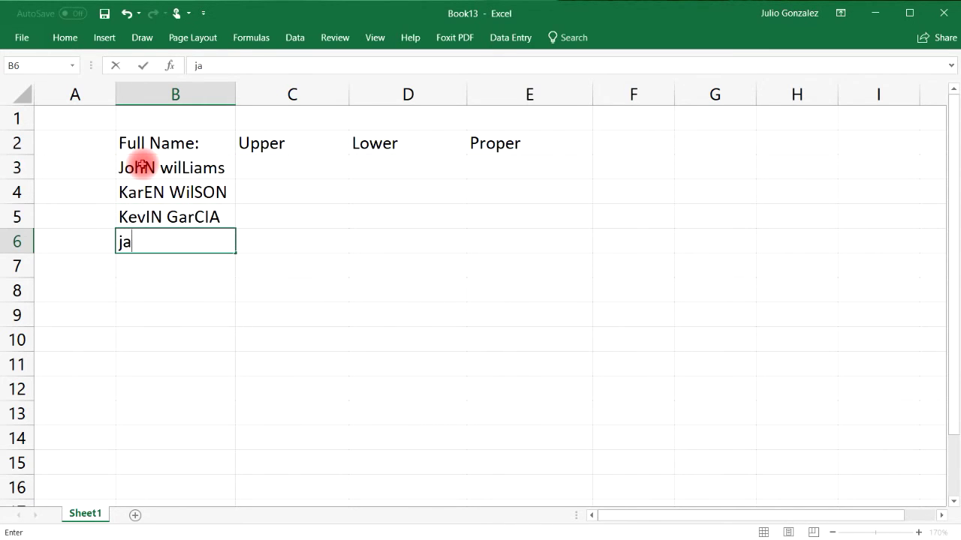
{"action": "type", "text": "meS And"}
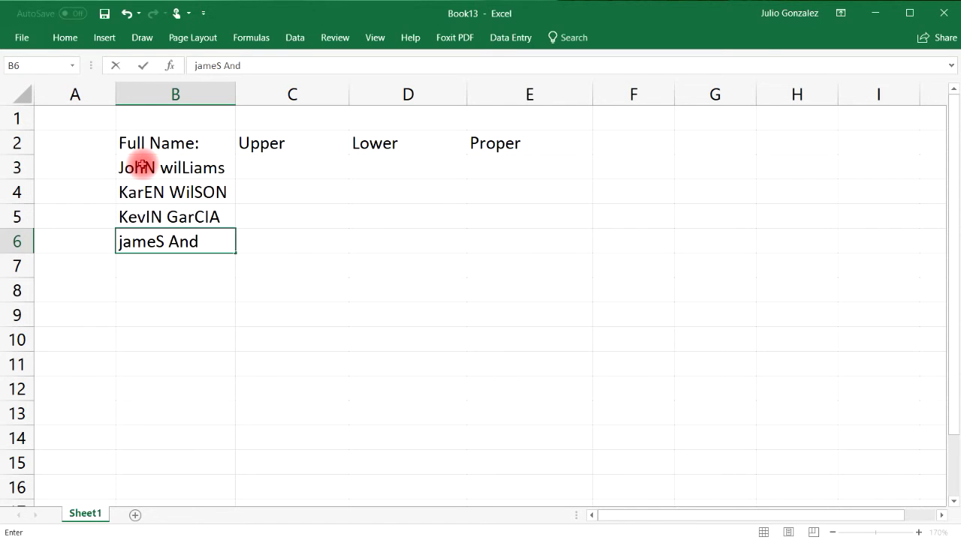
{"action": "type", "text": "ERSon"}
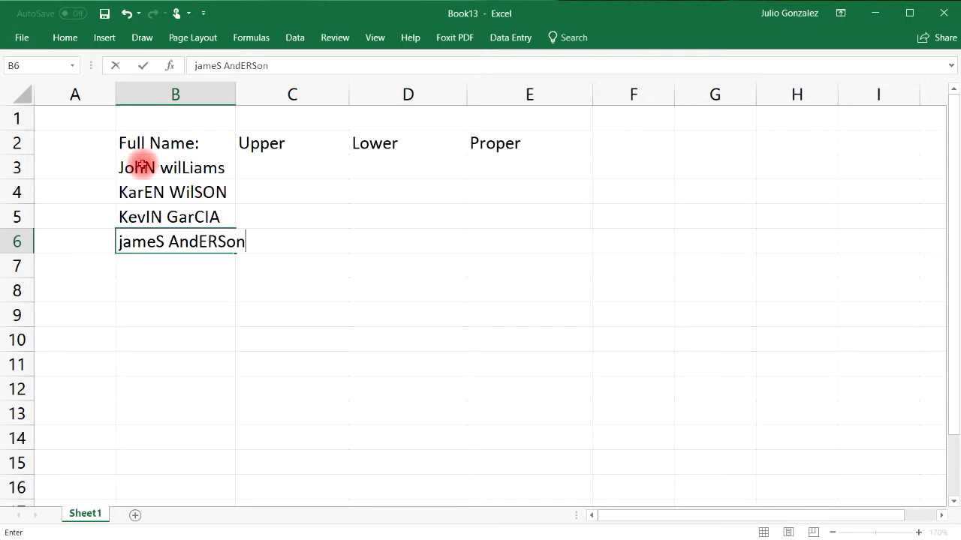
{"action": "key", "text": "Return"}
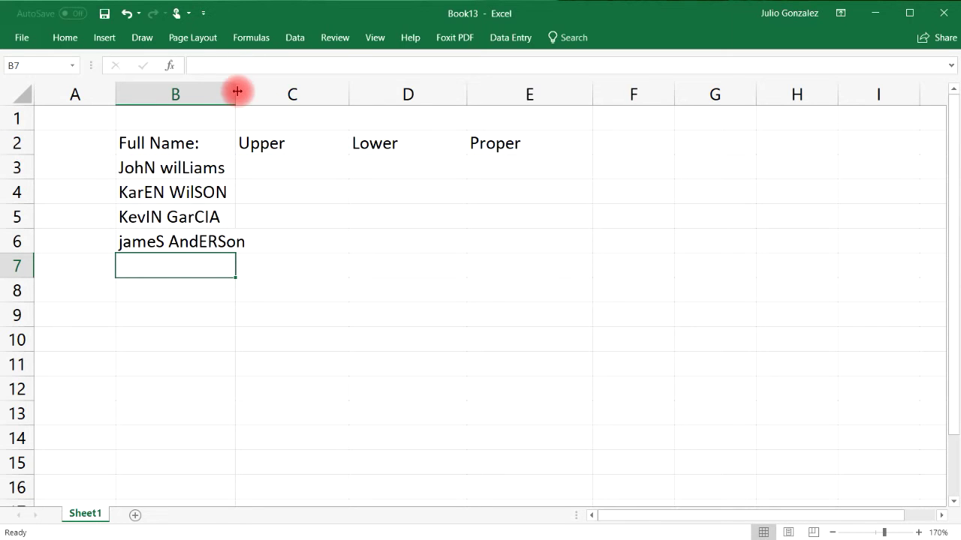
{"action": "left_click_drag", "start_coordinate": [235, 93], "coordinate": [250, 82]}
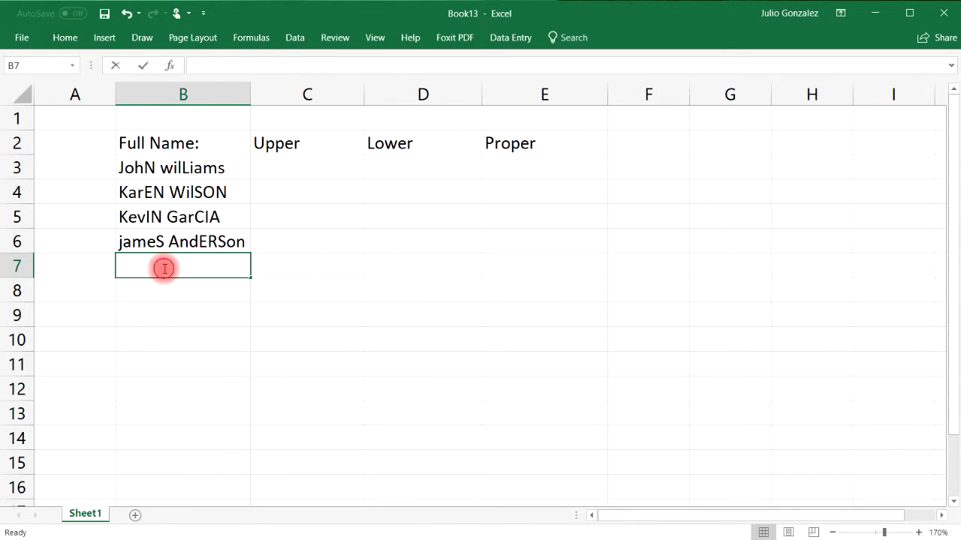
{"action": "double_click", "coordinate": [154, 264]}
{"action": "type", "text": "Li"}
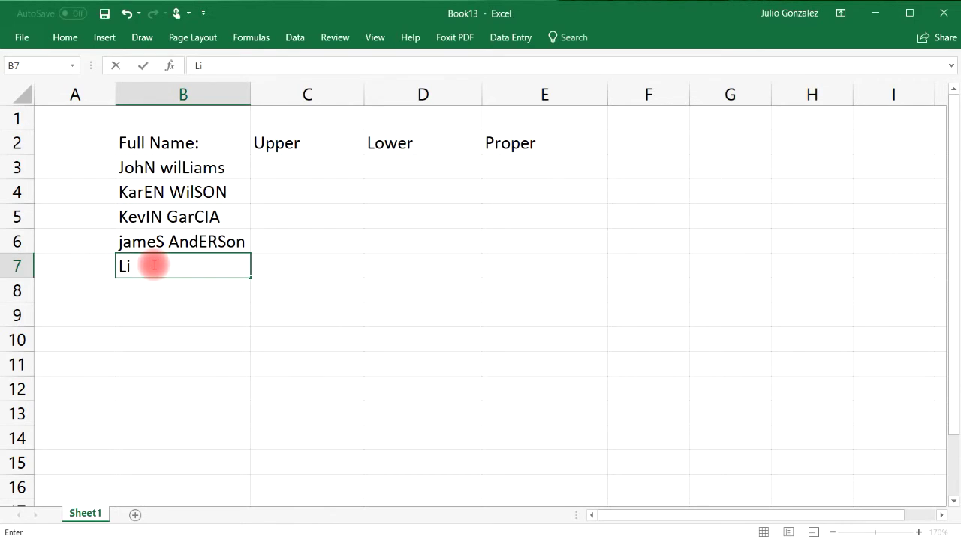
{"action": "type", "text": "SA goMEz"}
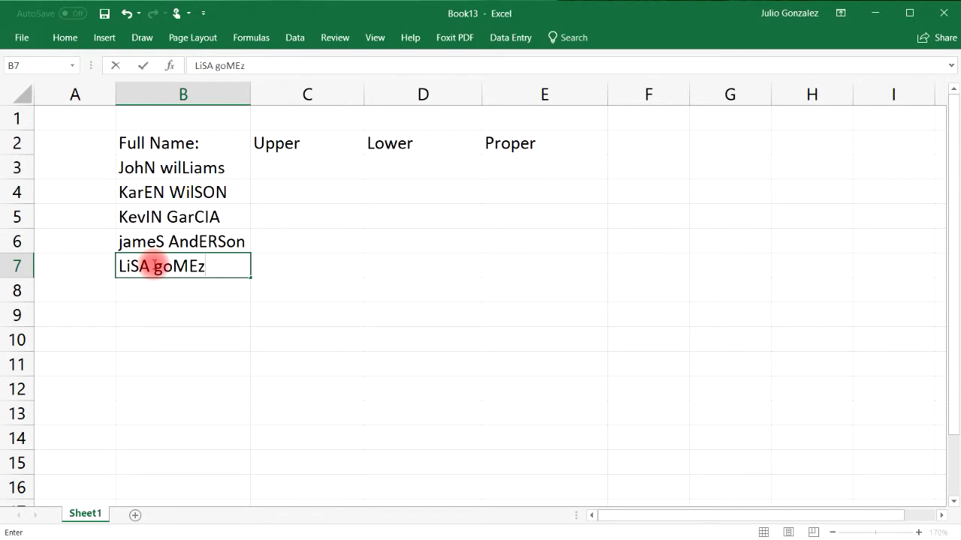
{"action": "key", "text": "Return"}
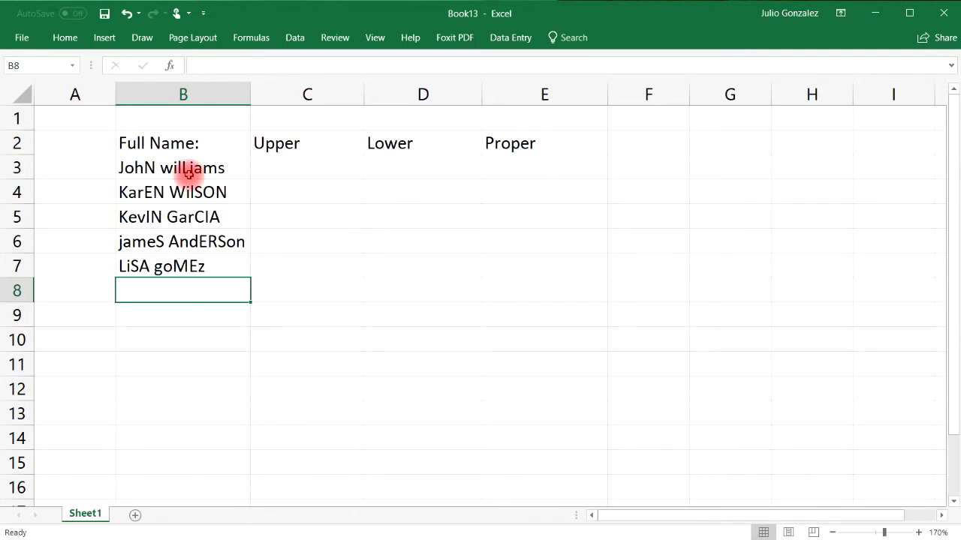
Enter =UPPER(B3) in C3 and widen column C.
{"action": "left_click", "coordinate": [266, 160]}
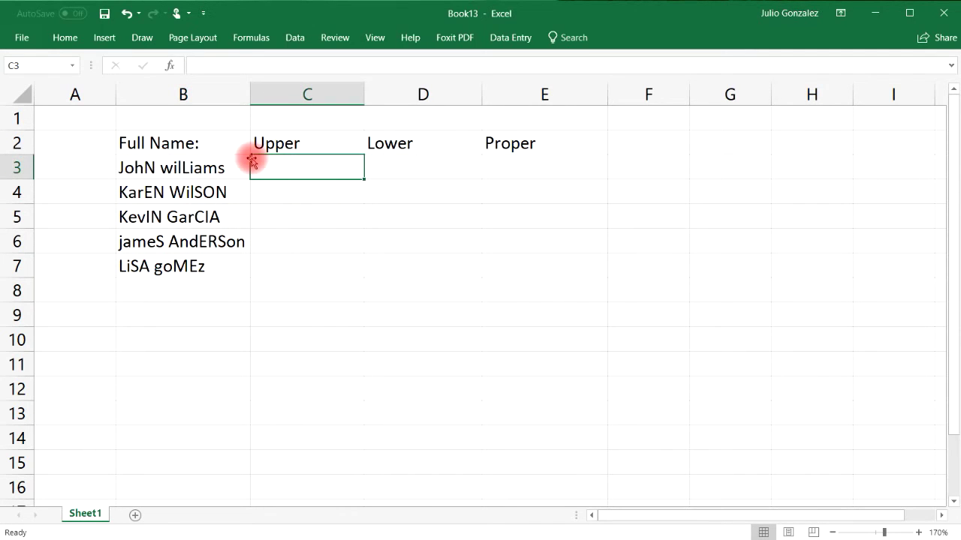
{"action": "type", "text": "=upper"}
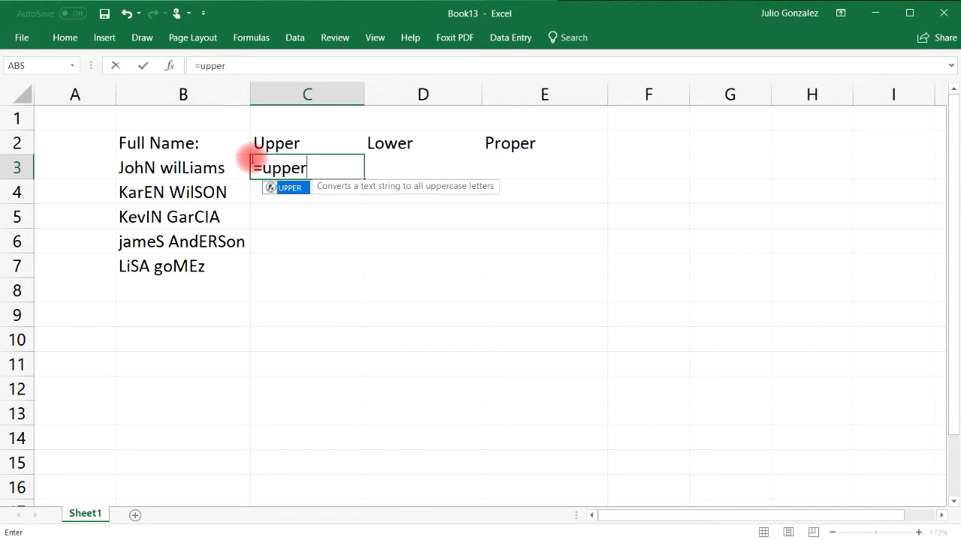
{"action": "type", "text": "("}
{"action": "key", "text": "BackSpace"}
{"action": "type", "text": "("}
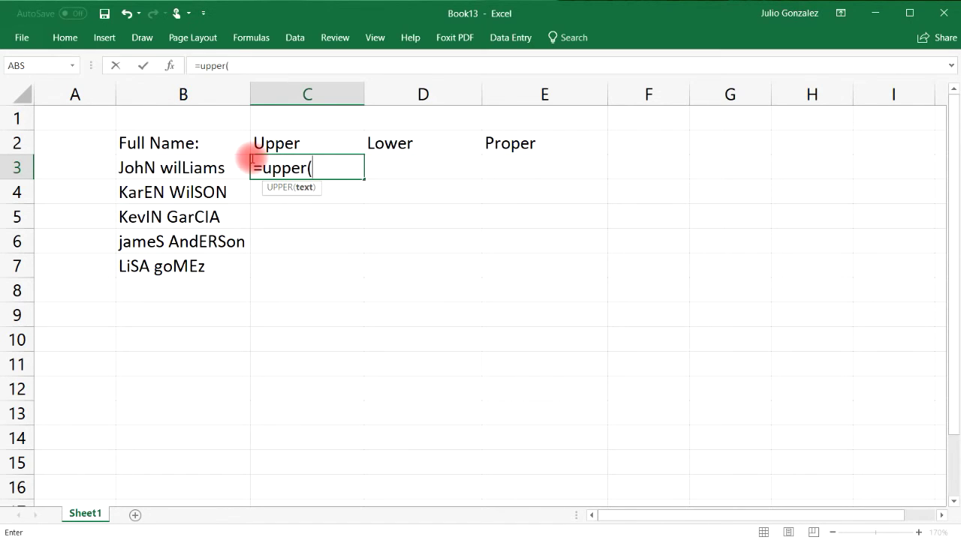
{"action": "left_click", "coordinate": [203, 164]}
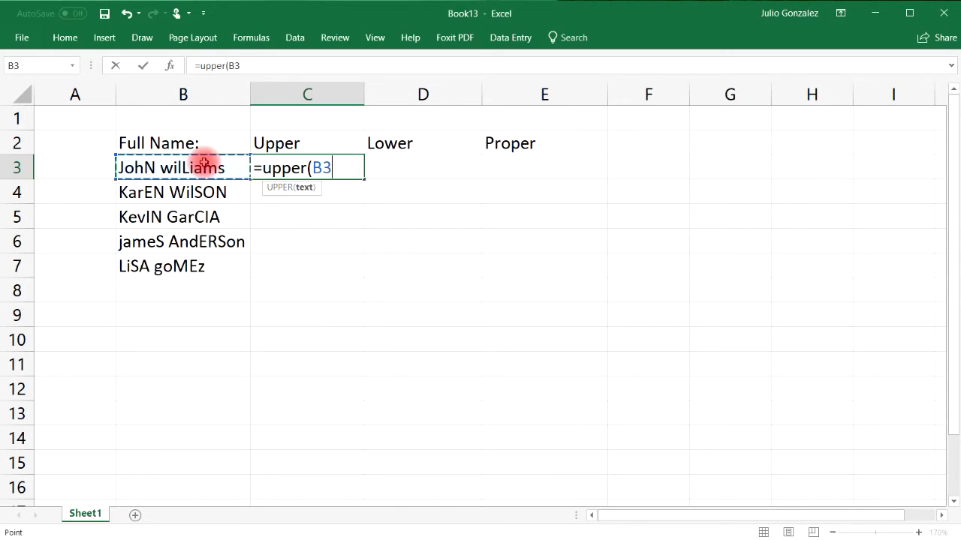
{"action": "type", "text": ")"}
{"action": "key", "text": "Return"}
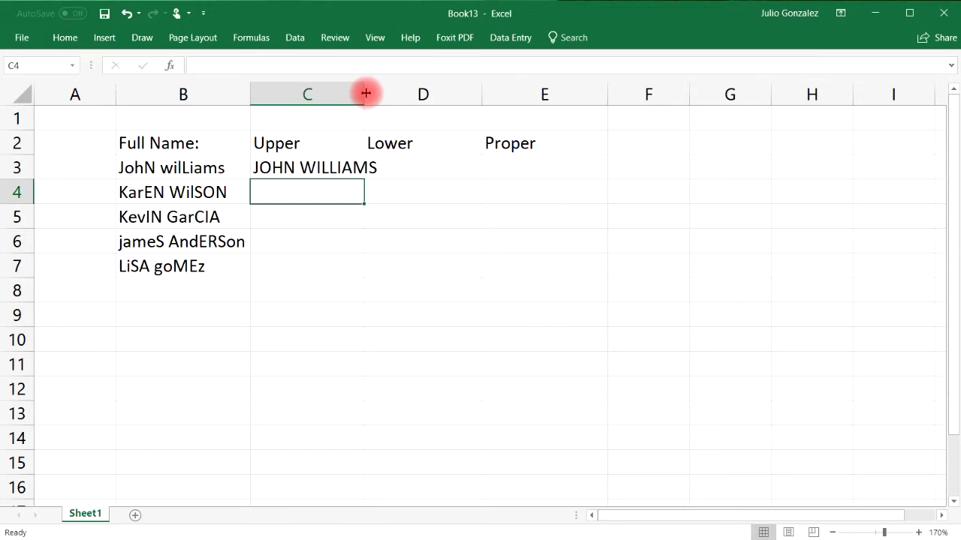
{"action": "left_click_drag", "start_coordinate": [365, 94], "coordinate": [382, 94]}
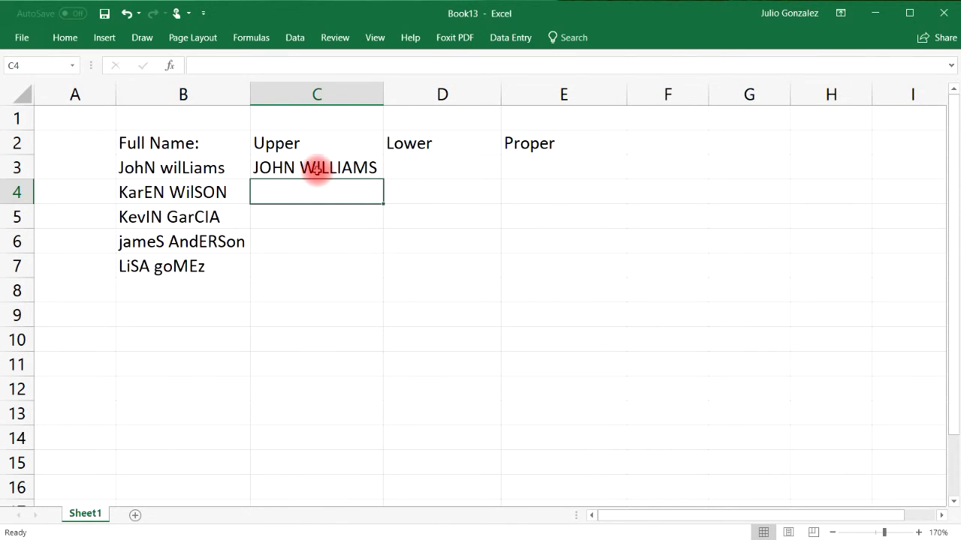
Fill the UPPER formula down to C7, widen column C further, and select B3:B7.
{"action": "left_click", "coordinate": [375, 168]}
{"action": "left_click_drag", "start_coordinate": [382, 178], "coordinate": [369, 271]}
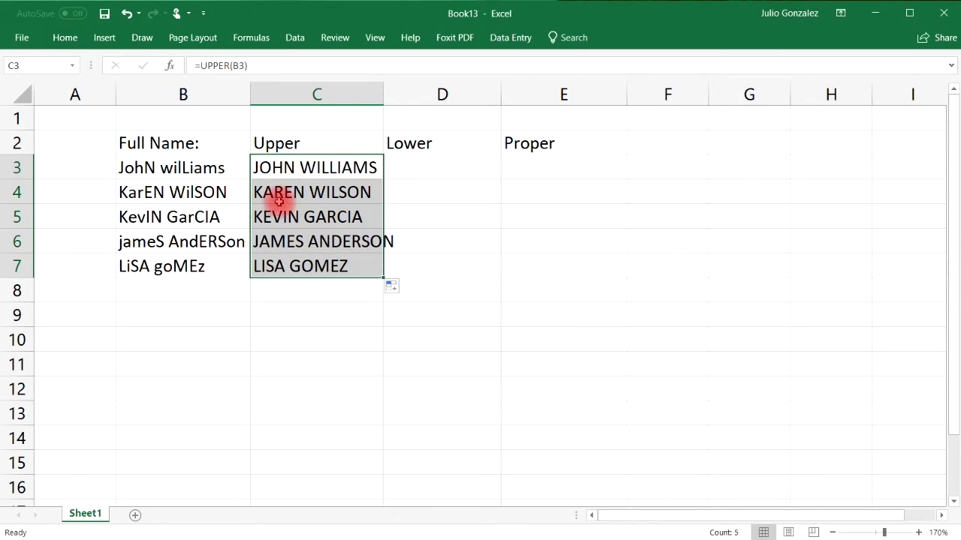
{"action": "left_click_drag", "start_coordinate": [380, 94], "coordinate": [402, 94]}
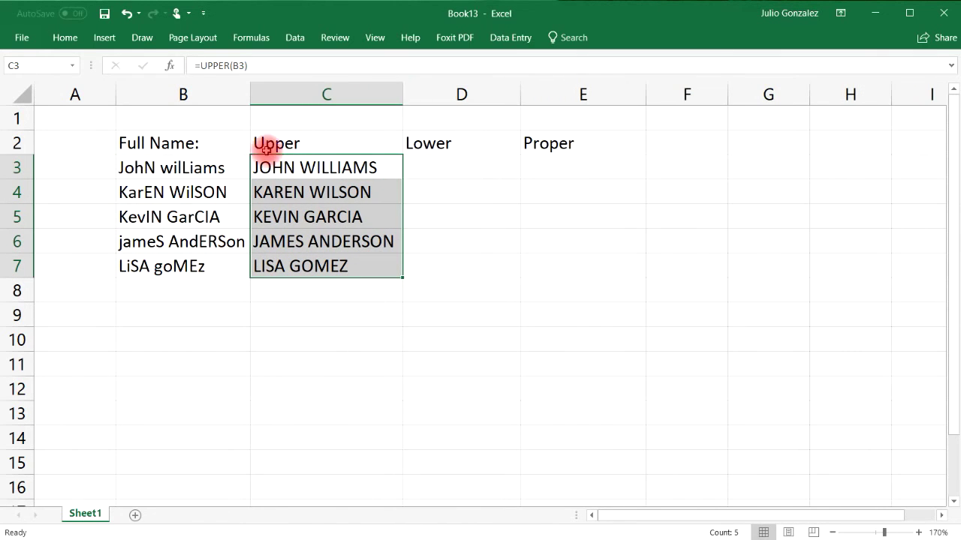
{"action": "left_click_drag", "start_coordinate": [191, 166], "coordinate": [189, 266]}
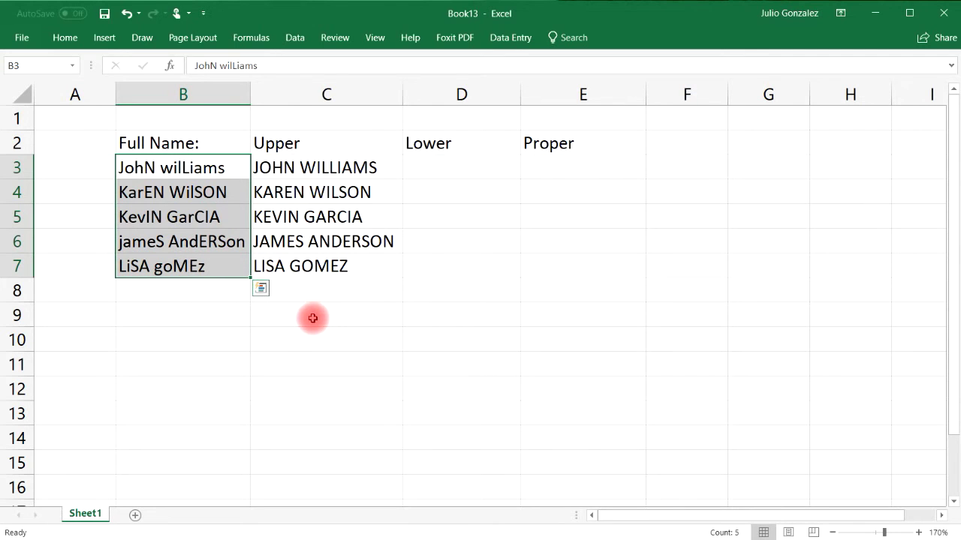
Enter =LOWER(B3) in D3.
{"action": "left_click", "coordinate": [376, 170]}
{"action": "left_click", "coordinate": [461, 170]}
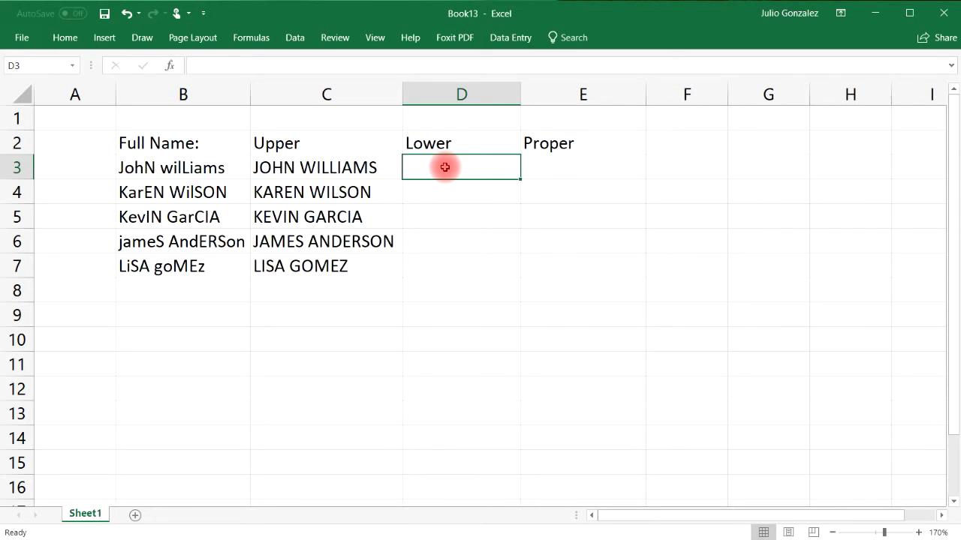
{"action": "type", "text": "=lower"}
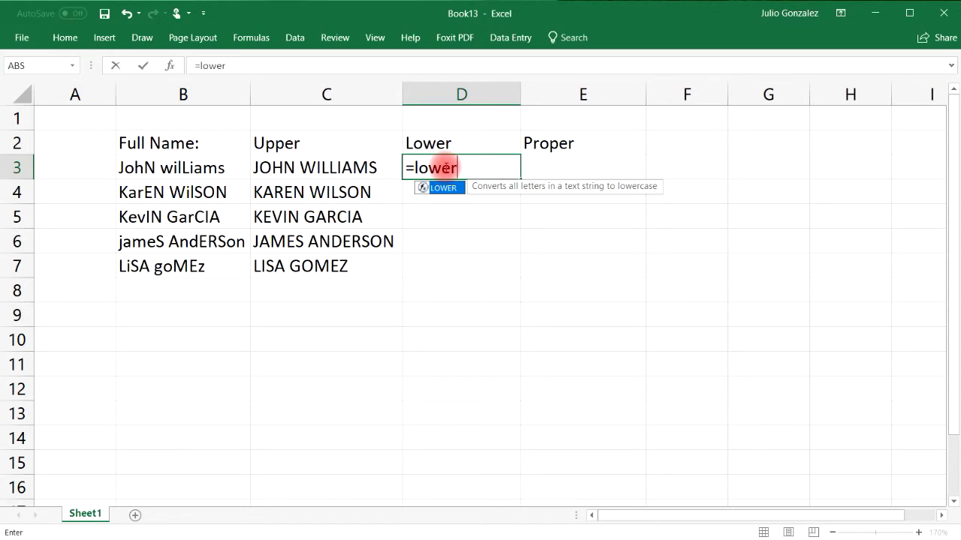
{"action": "type", "text": "("}
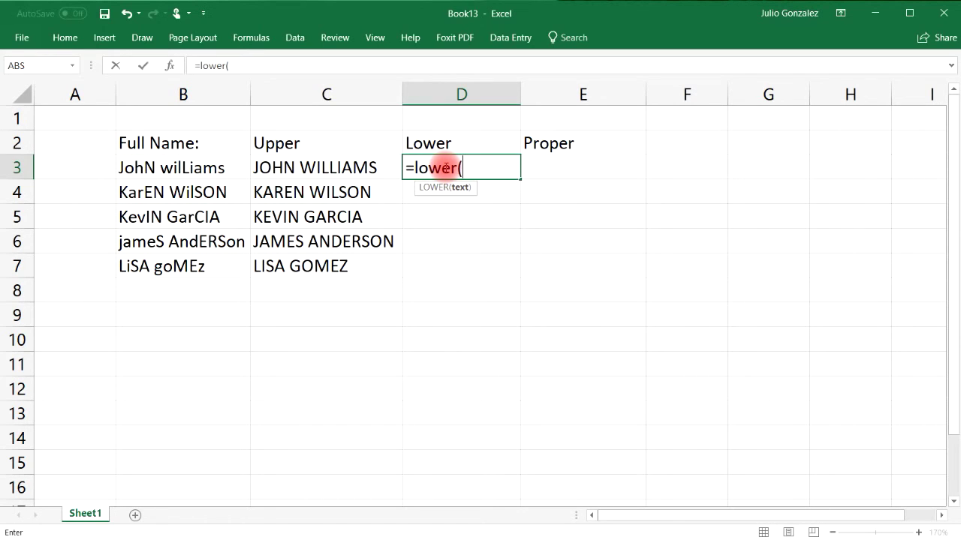
{"action": "left_click", "coordinate": [196, 167]}
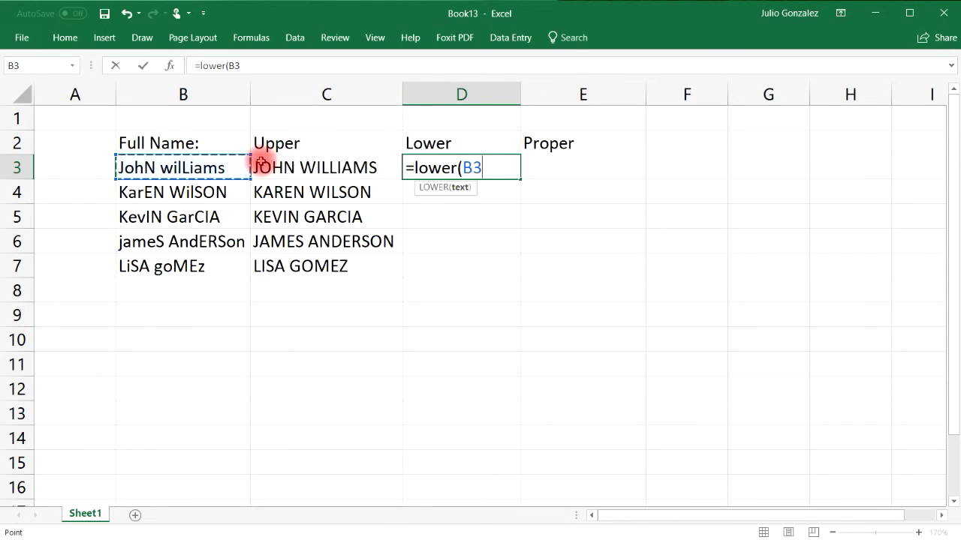
{"action": "type", "text": ")"}
{"action": "key", "text": "Return"}
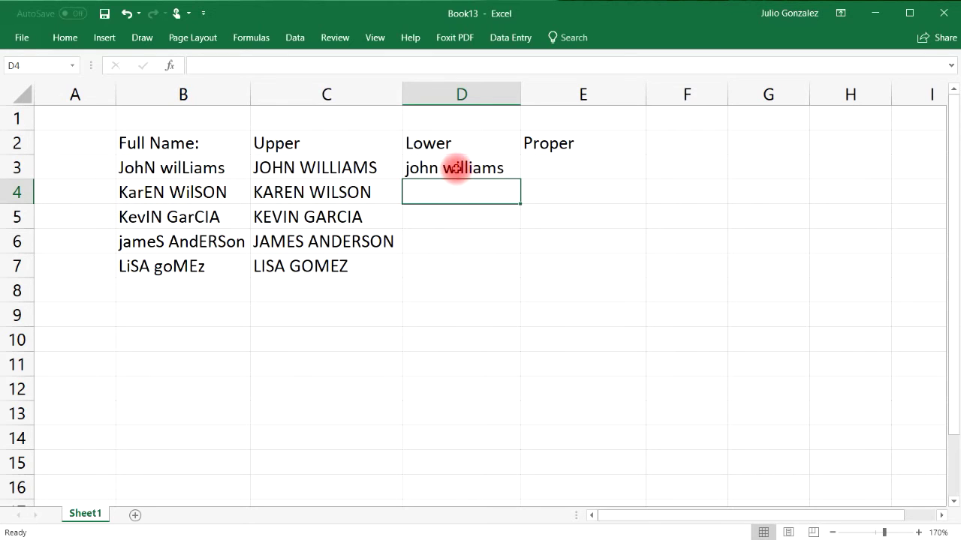
Fill the LOWER formula down to D7 and widen column D to fit.
{"action": "left_click", "coordinate": [456, 168]}
{"action": "left_click_drag", "start_coordinate": [517, 178], "coordinate": [500, 273]}
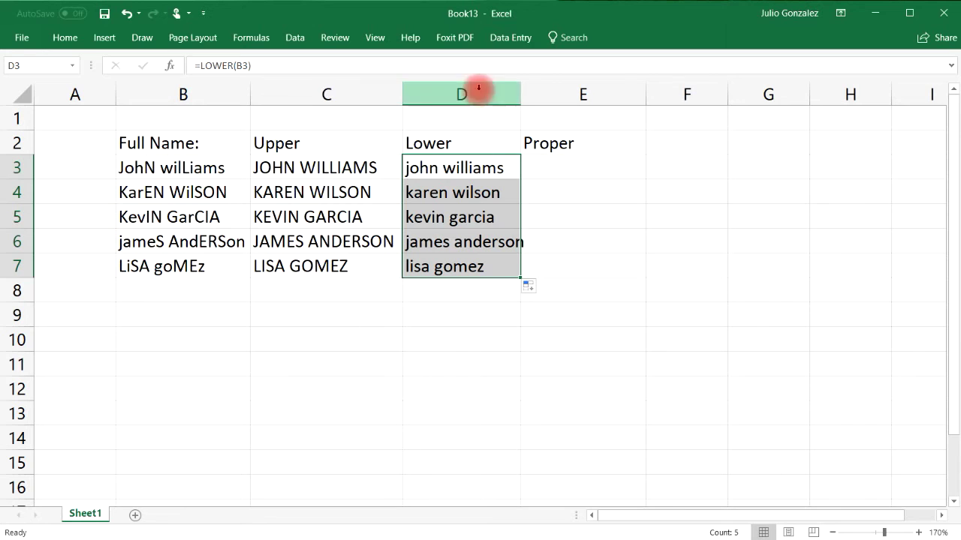
{"action": "left_click_drag", "start_coordinate": [520, 88], "coordinate": [541, 90]}
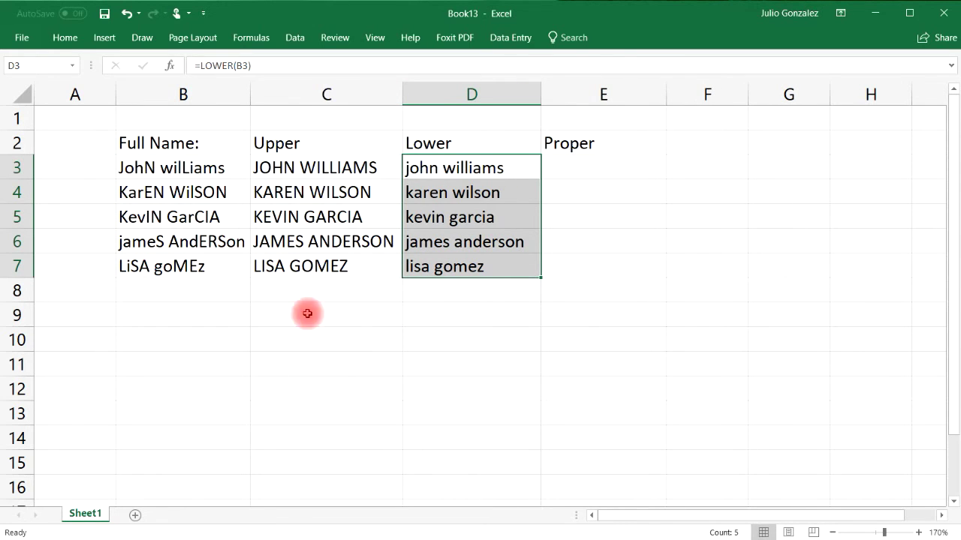
{"action": "left_click", "coordinate": [199, 174]}
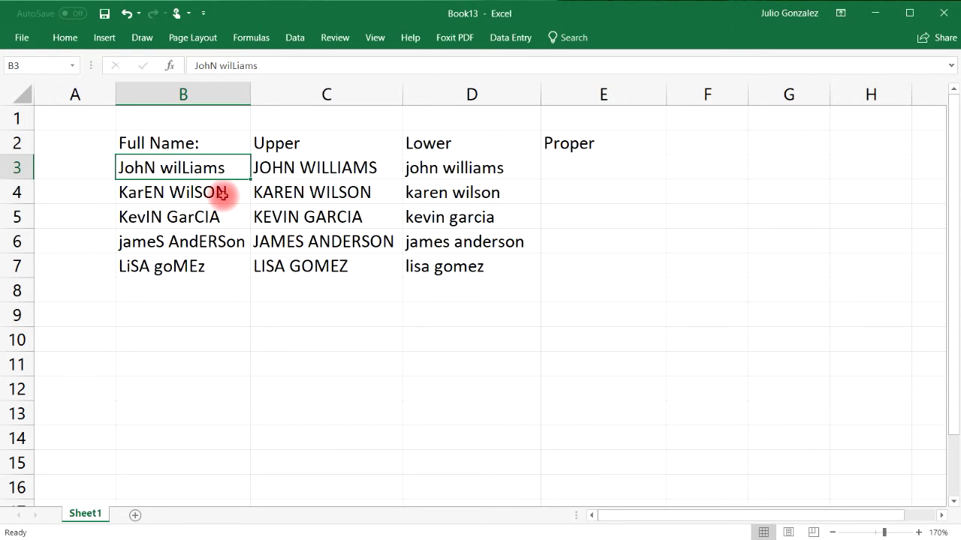
Enter =PROPER(B3) in E3 and fill it down to E7.
{"action": "left_click", "coordinate": [546, 168]}
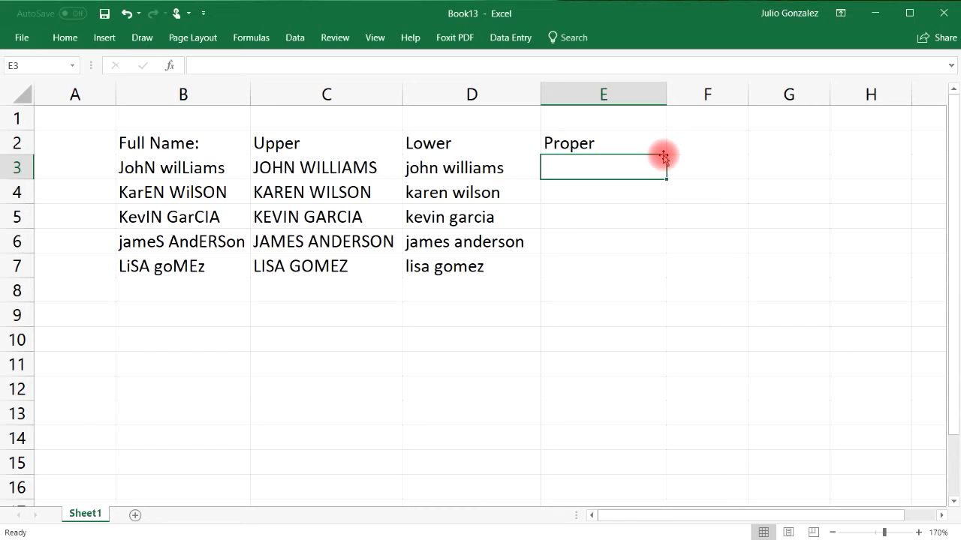
{"action": "type", "text": "="}
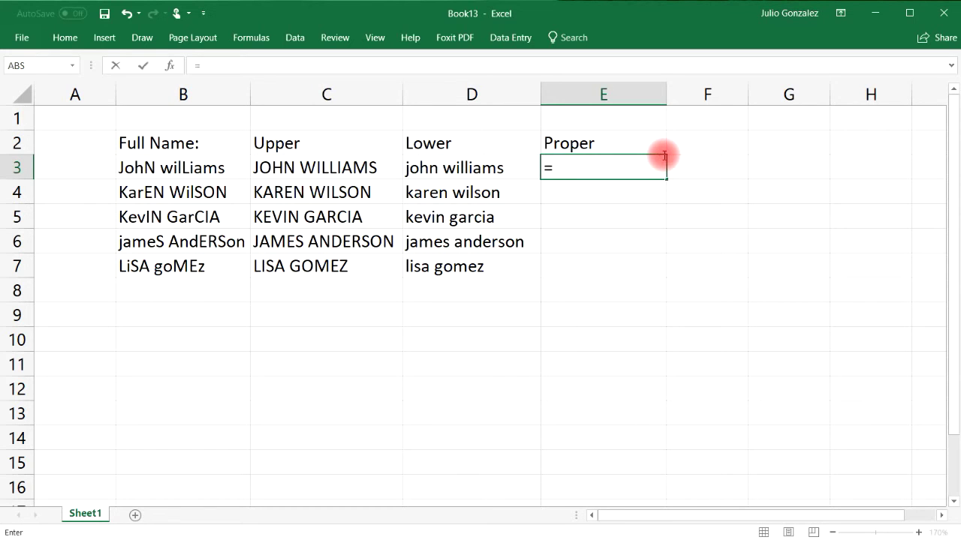
{"action": "type", "text": "proper("}
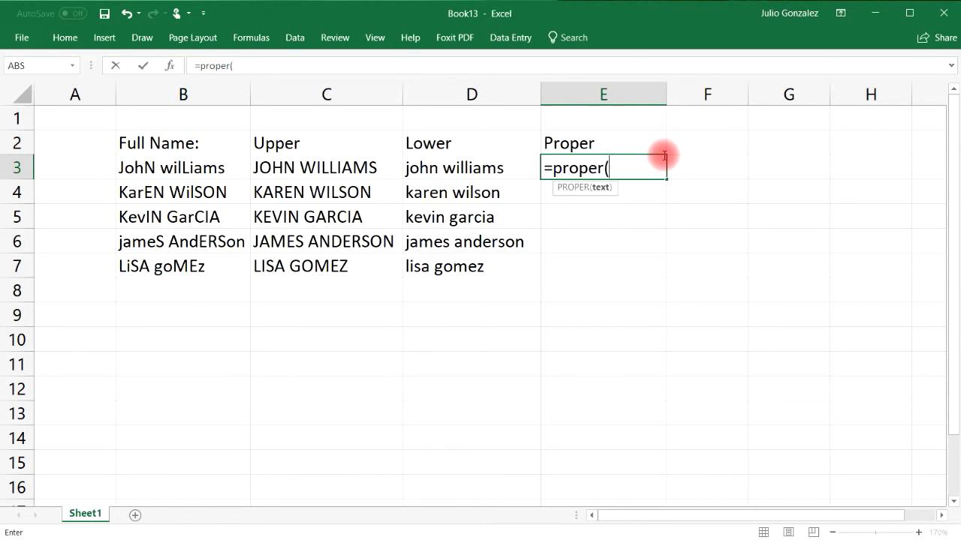
{"action": "left_click", "coordinate": [206, 167]}
{"action": "type", "text": ")"}
{"action": "key", "text": "Return"}
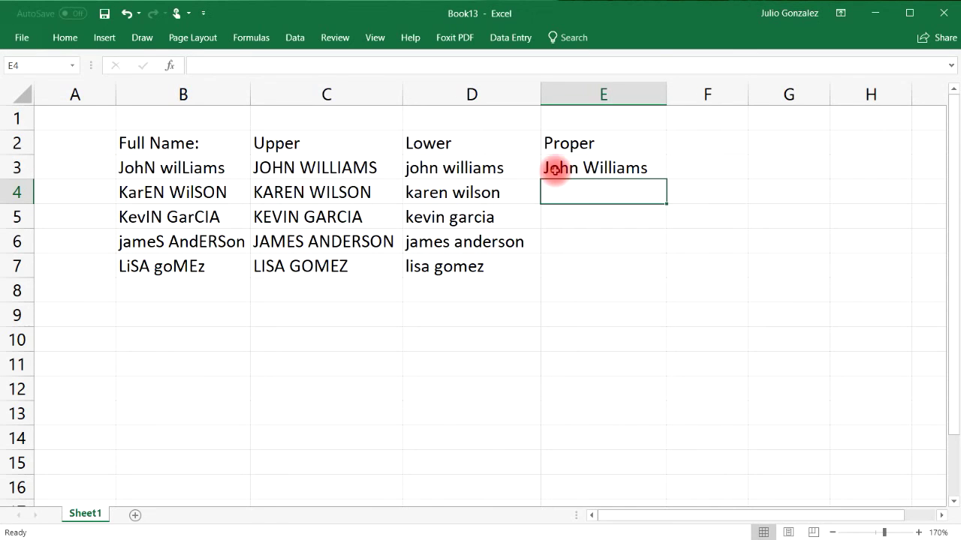
{"action": "left_click", "coordinate": [595, 171]}
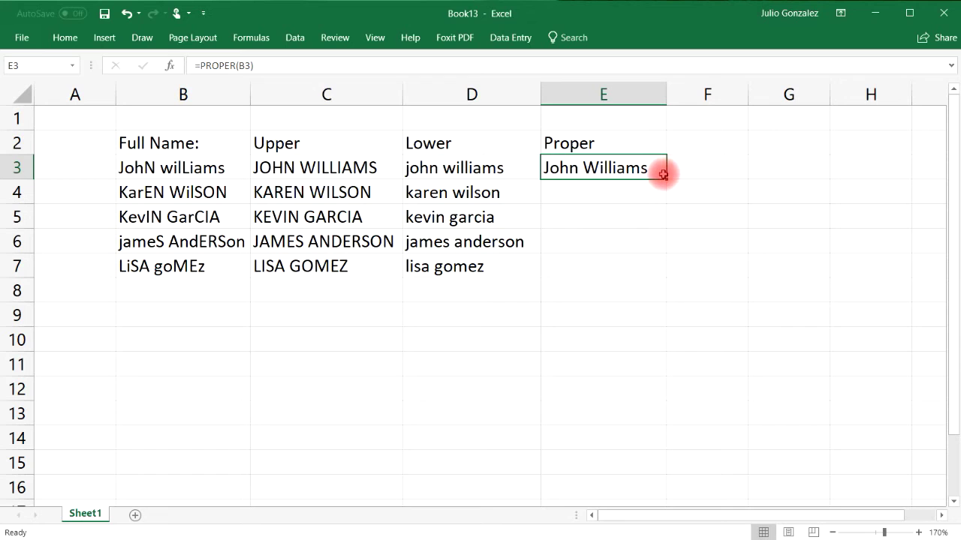
{"action": "left_click_drag", "start_coordinate": [665, 178], "coordinate": [665, 266]}
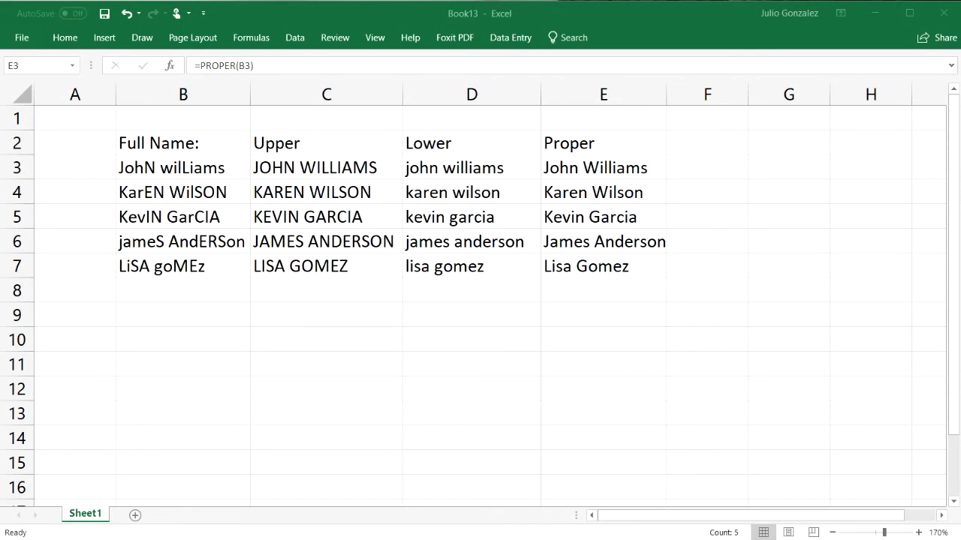
{"action": "left_click", "coordinate": [289, 143]}
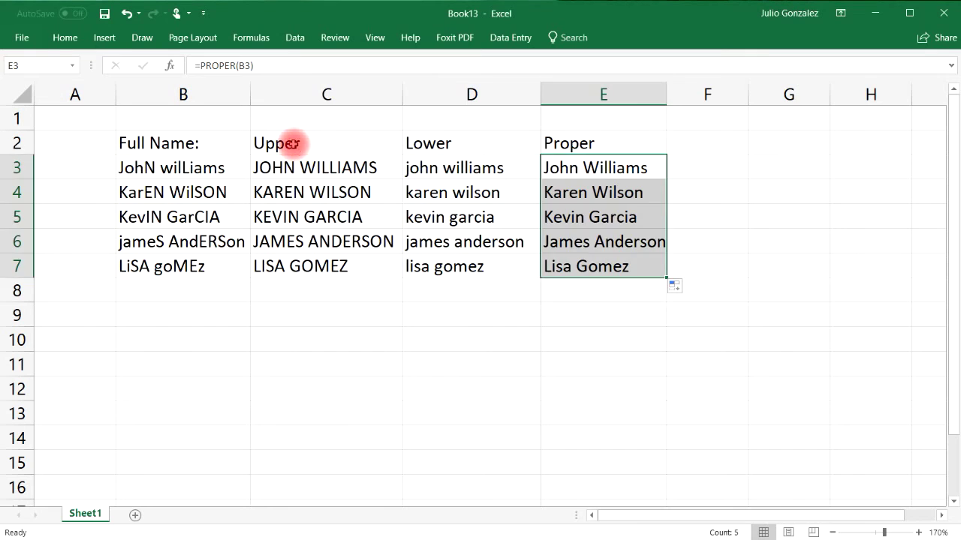
{"action": "left_click", "coordinate": [466, 143]}
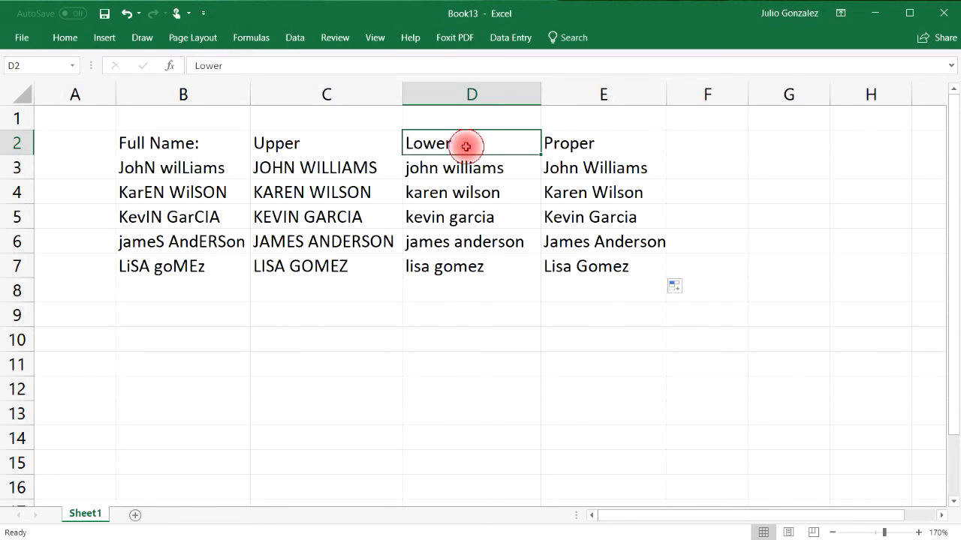
{"action": "left_click", "coordinate": [586, 142]}
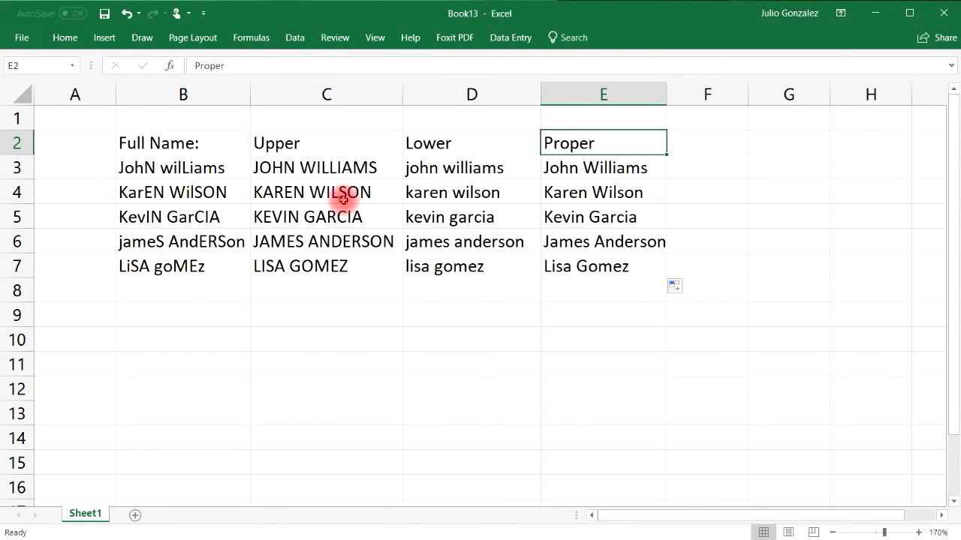